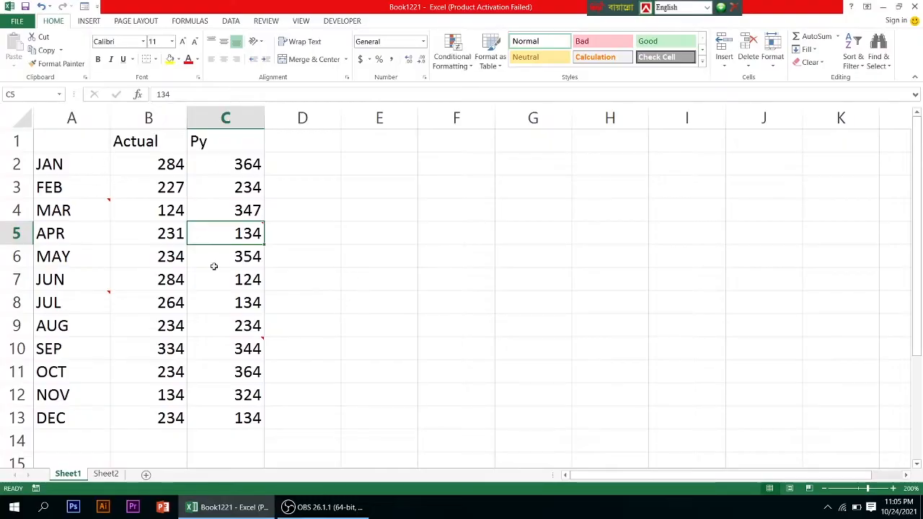
Copy cell A4 (MAR) and paste only its comment onto cell C7 using Paste Special with the Comments option
mouse_move(84, 215)
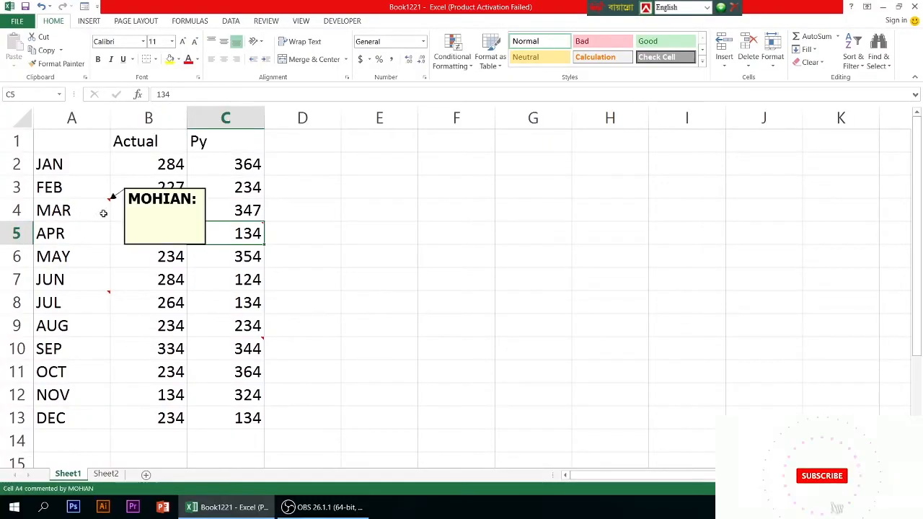
click(103, 213)
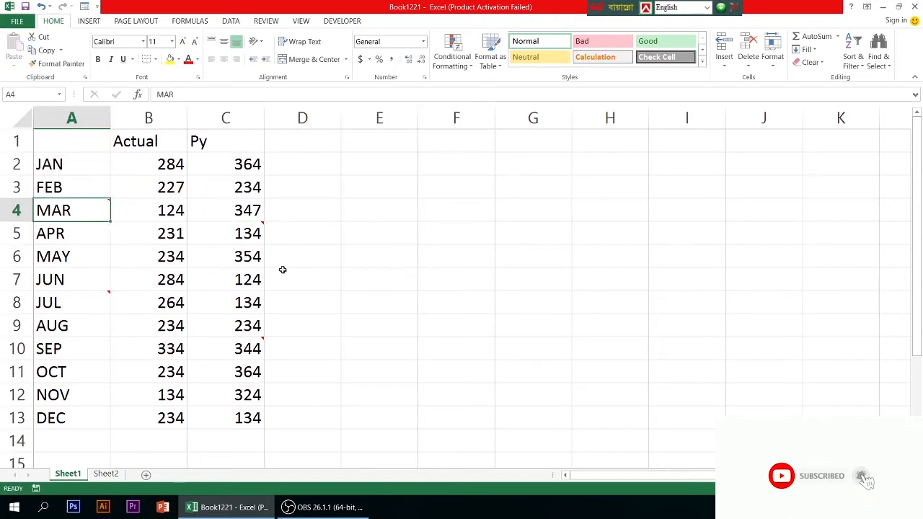
mouse_move(244, 237)
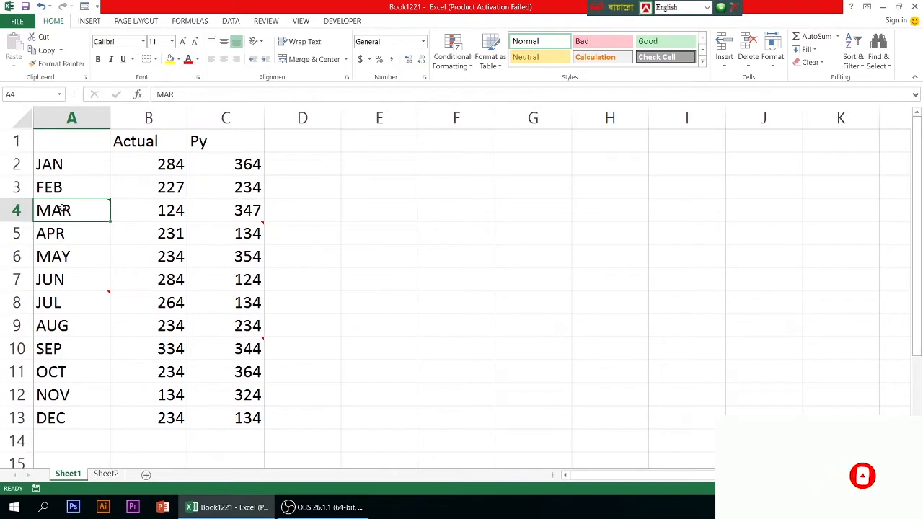
mouse_move(65, 212)
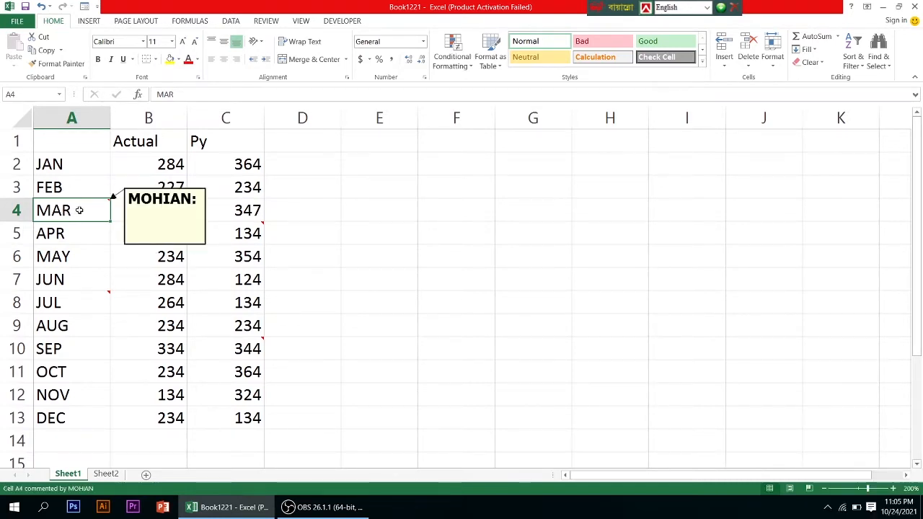
key(ctrl+c)
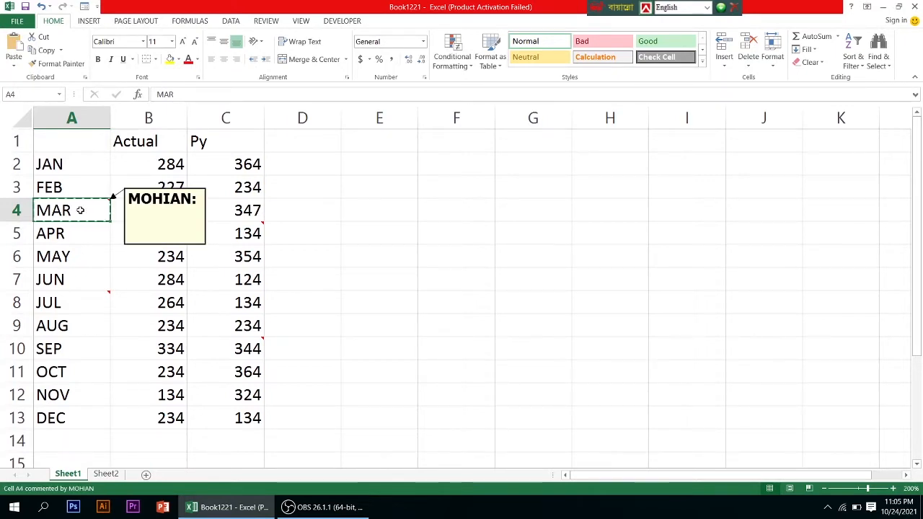
click(237, 280)
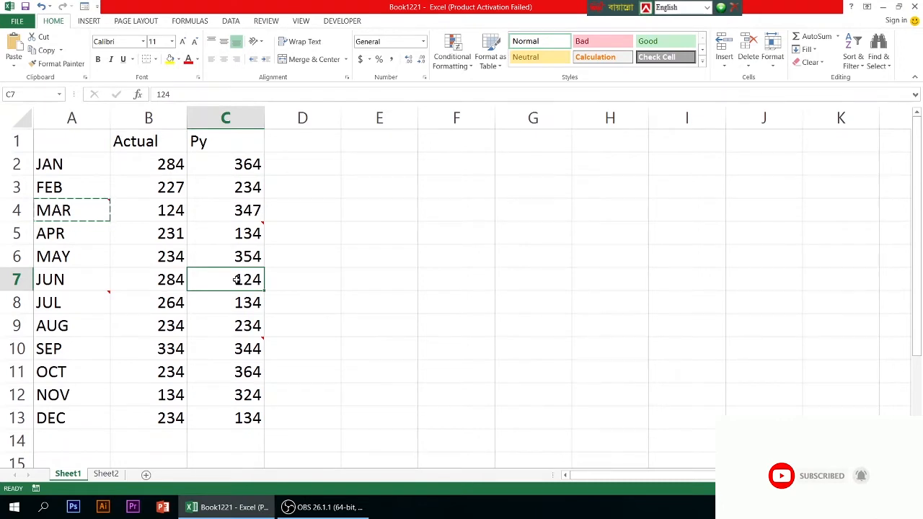
right_click(237, 281)
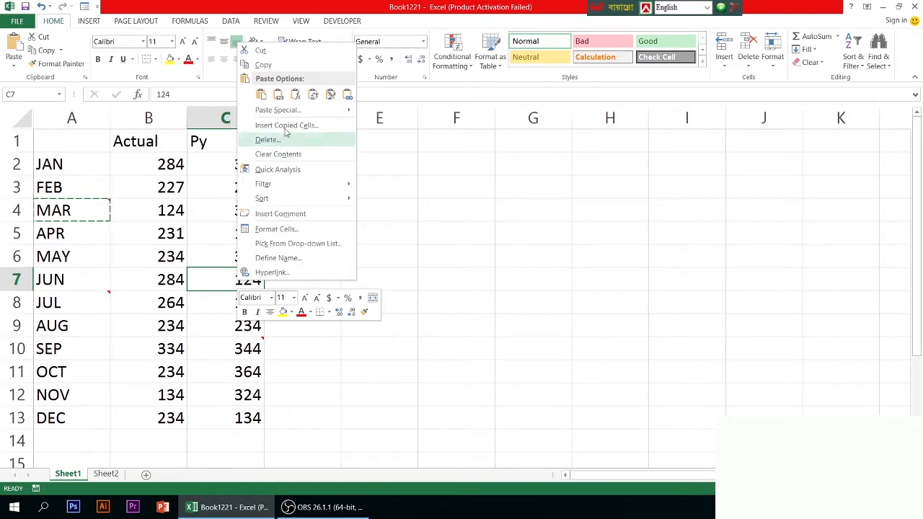
mouse_move(285, 113)
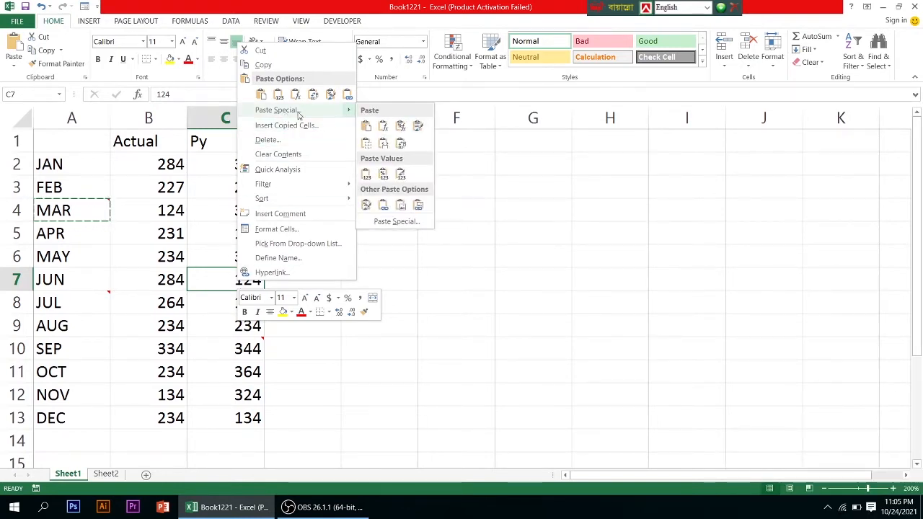
click(299, 112)
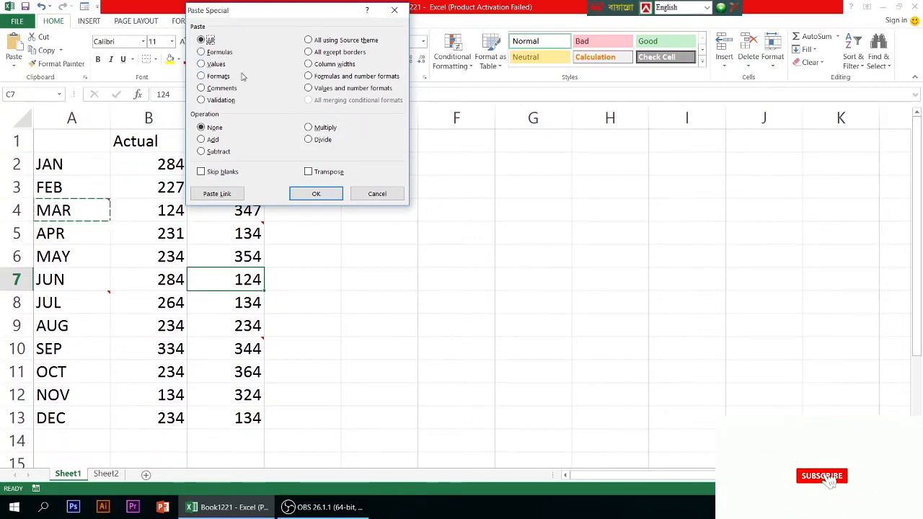
click(202, 88)
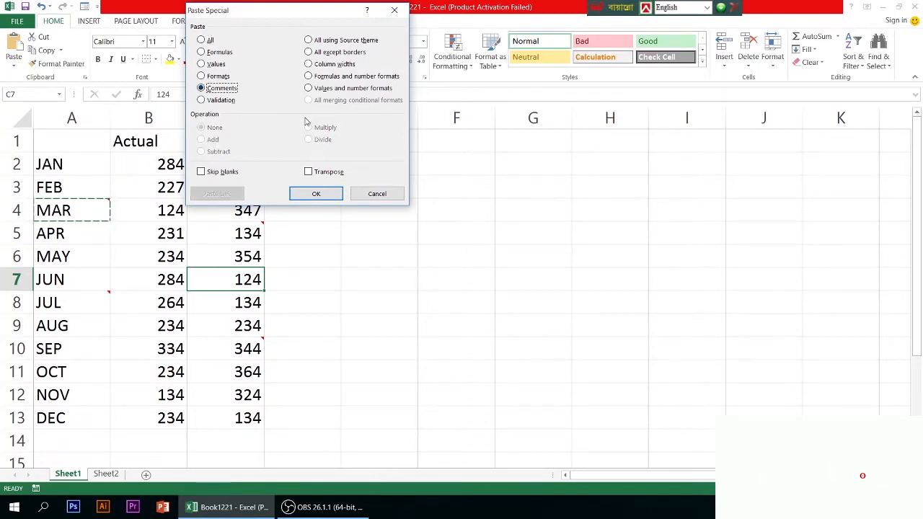
click(315, 194)
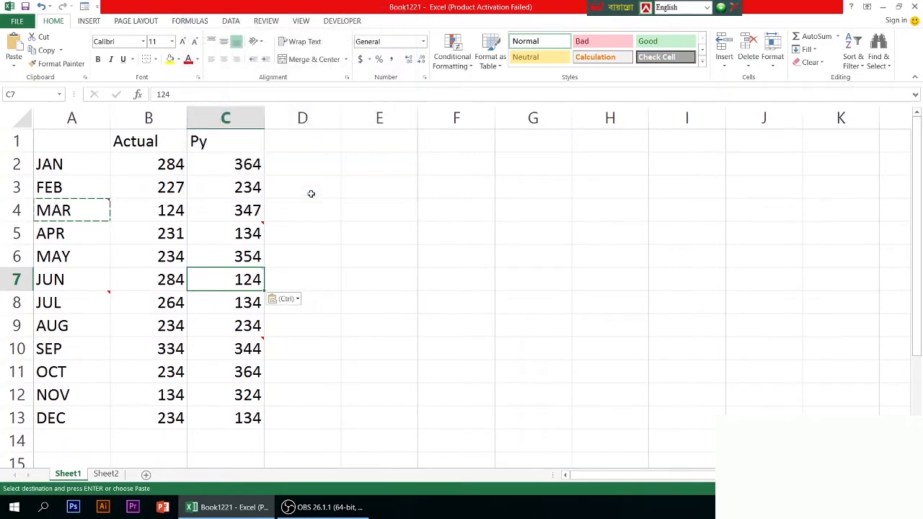
mouse_move(248, 280)
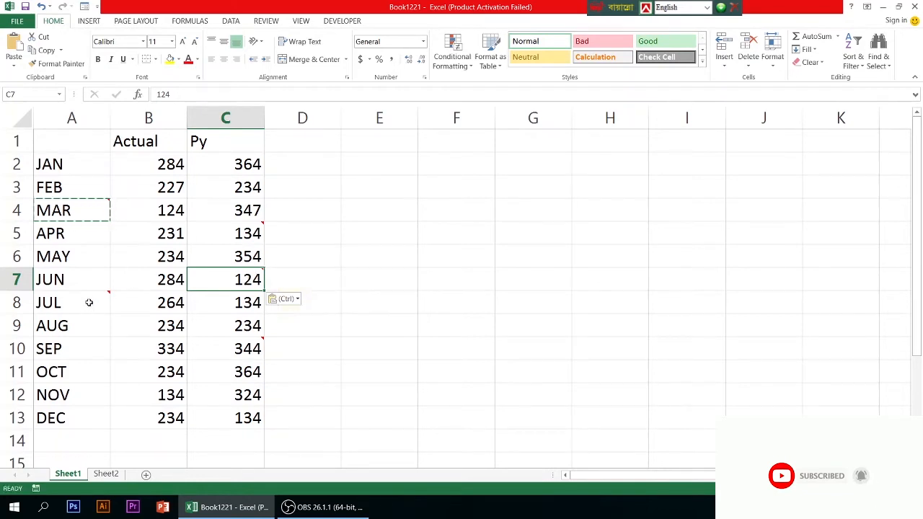
Copy cell A8 (JUL) and paste only its comment onto cell C12 using Paste Special with the Comments option
mouse_move(88, 300)
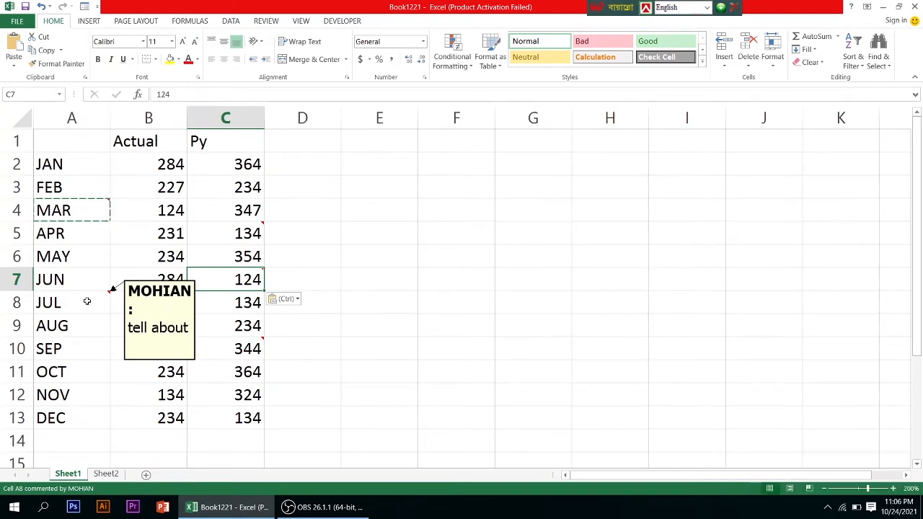
click(86, 300)
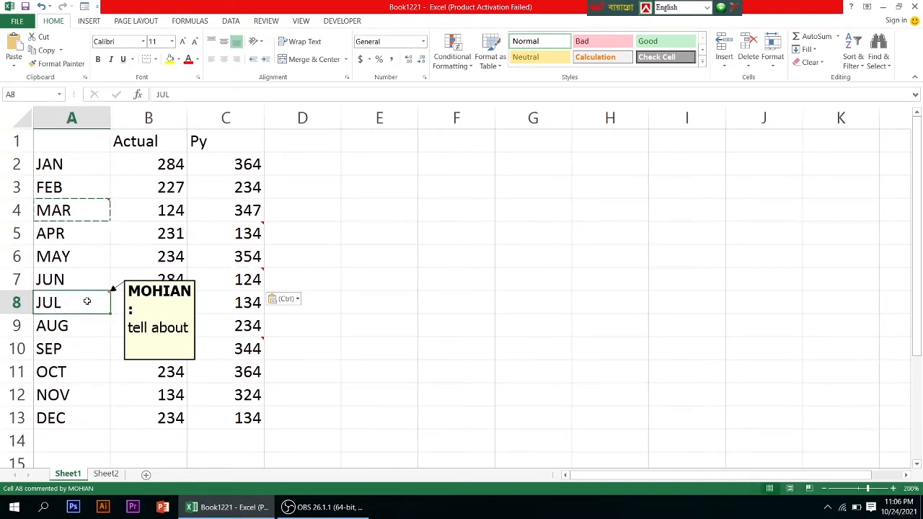
key(ctrl+c)
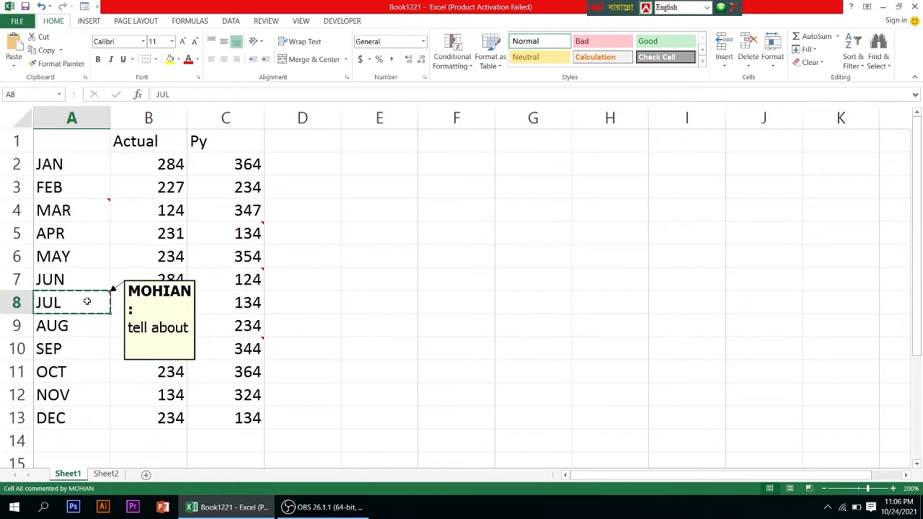
click(249, 394)
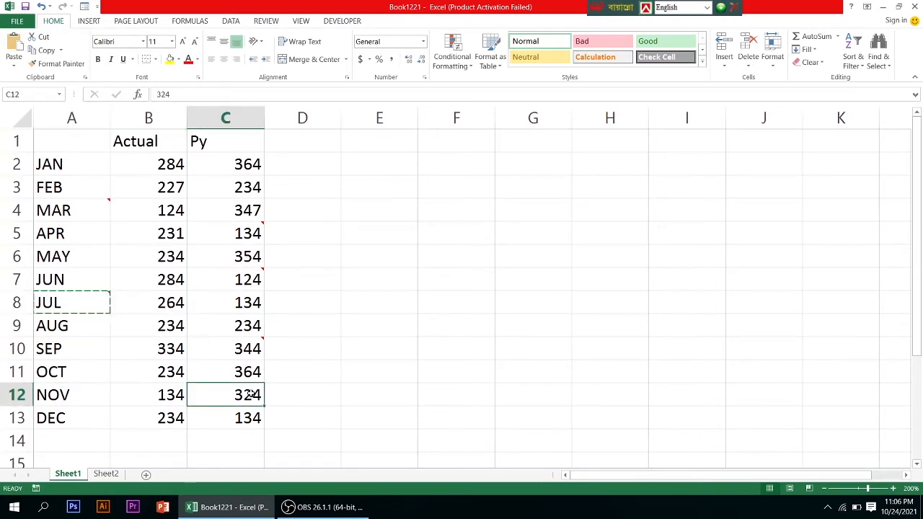
right_click(245, 396)
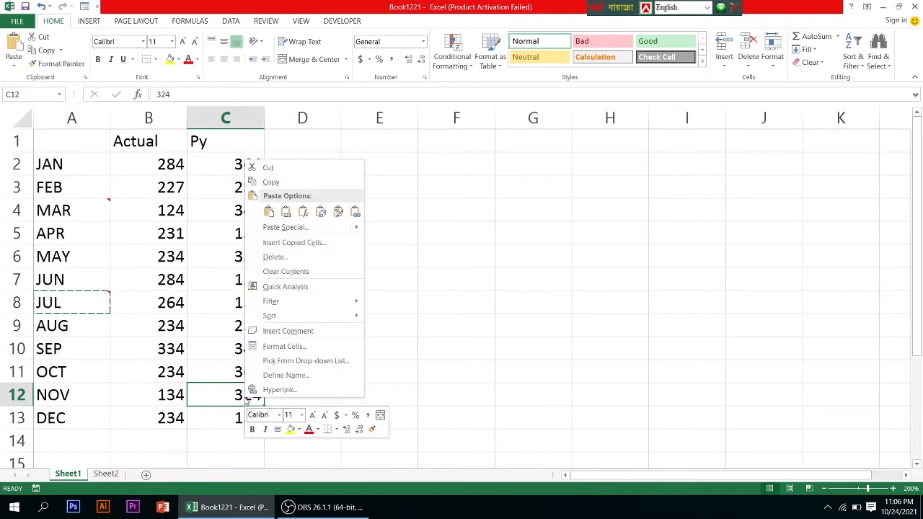
mouse_move(290, 234)
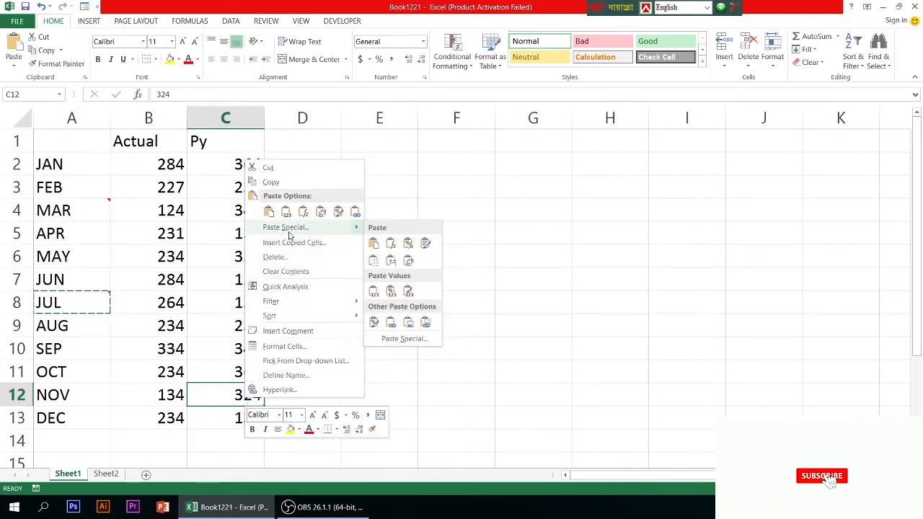
click(290, 232)
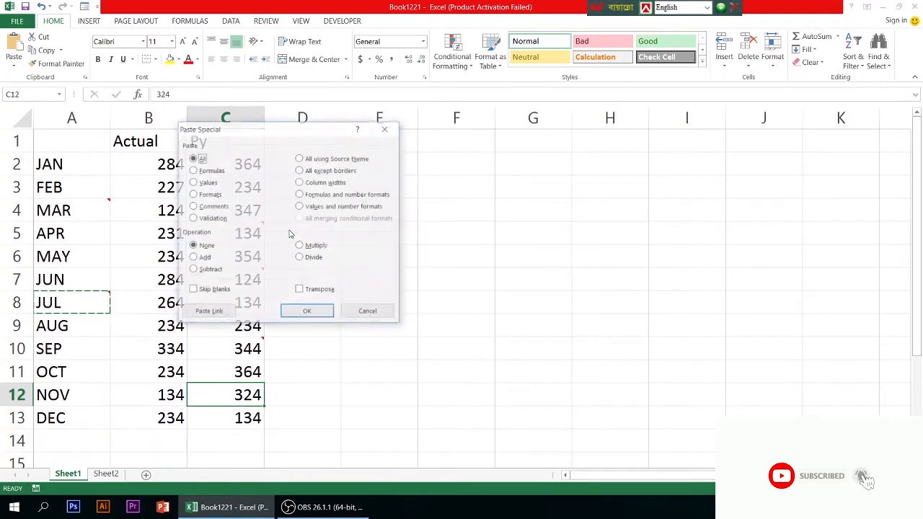
click(194, 207)
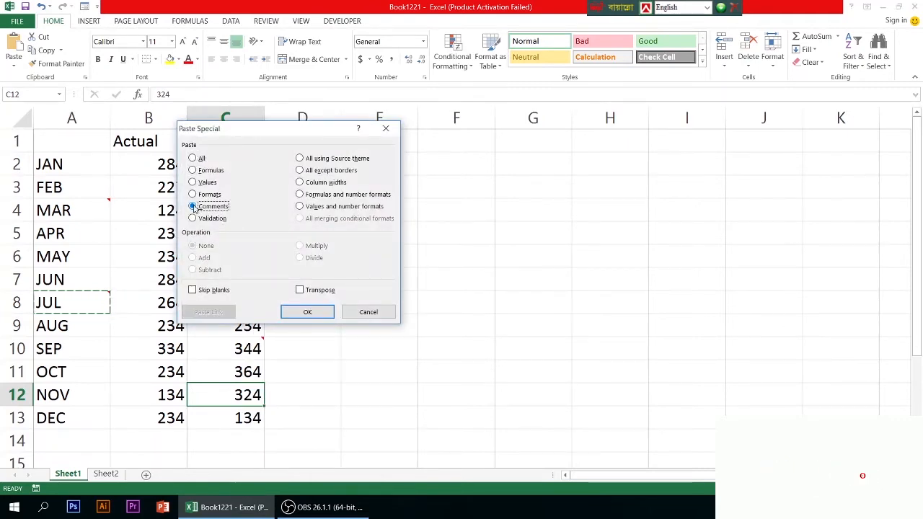
click(306, 314)
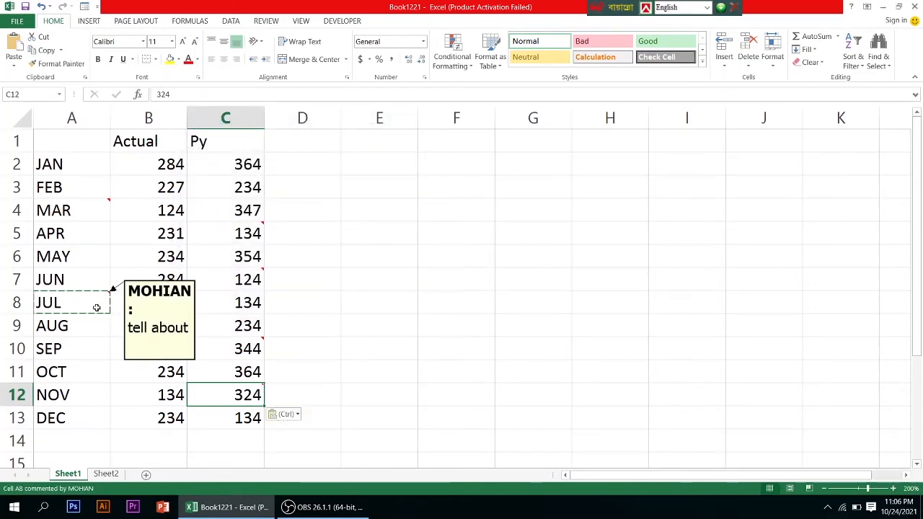
mouse_move(223, 399)
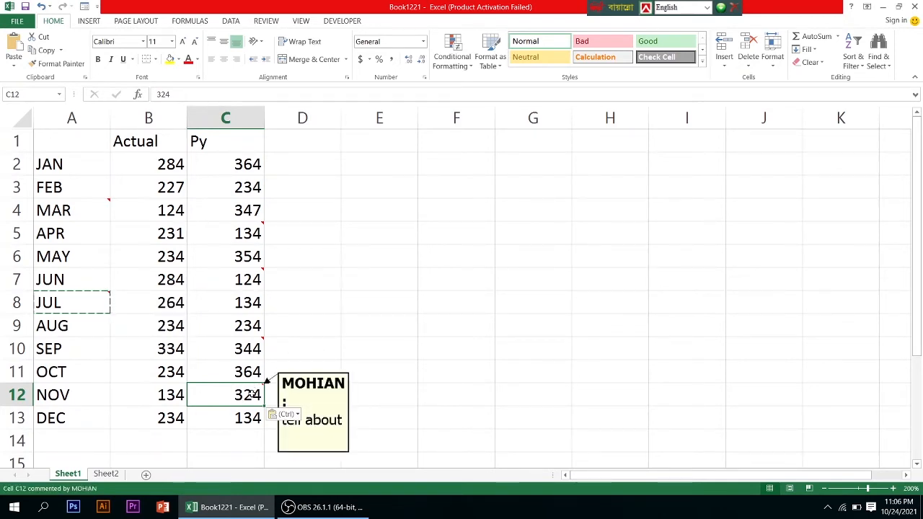
Show the comment attached to cell C5 so that it stays displayed on the sheet
click(246, 229)
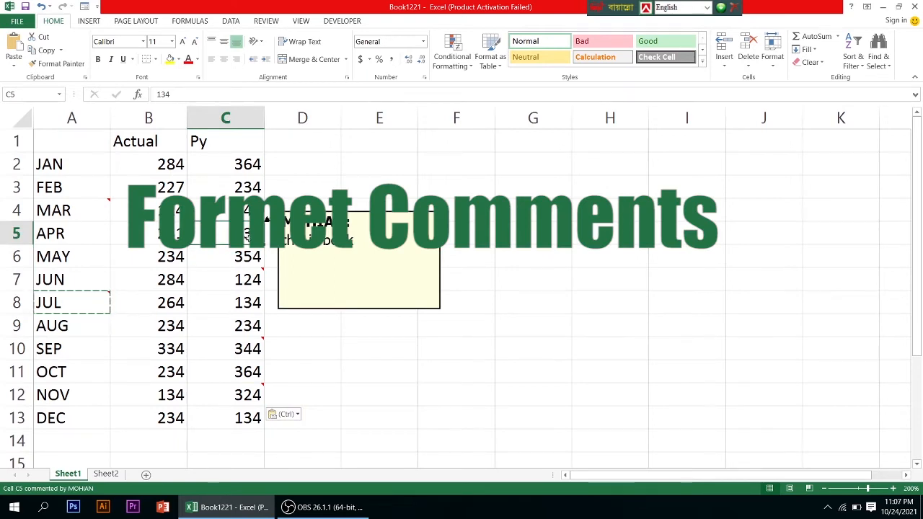
mouse_move(247, 234)
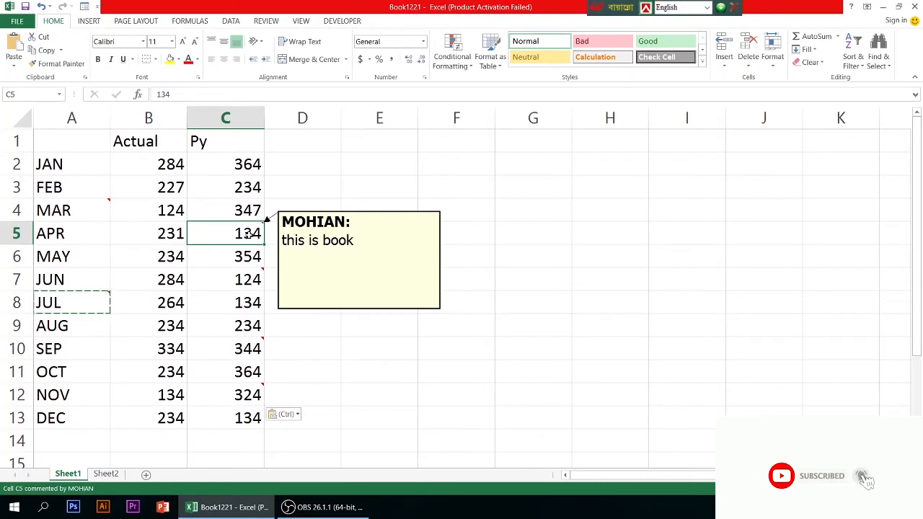
click(265, 21)
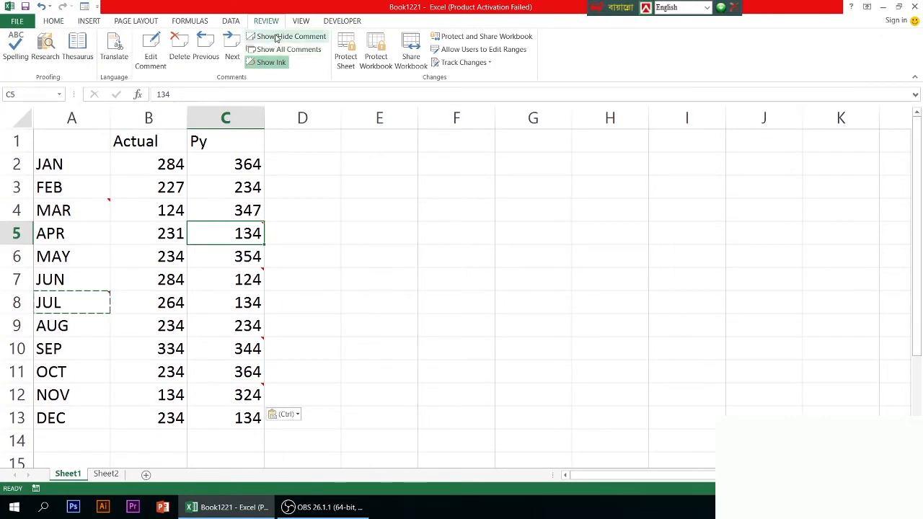
click(275, 37)
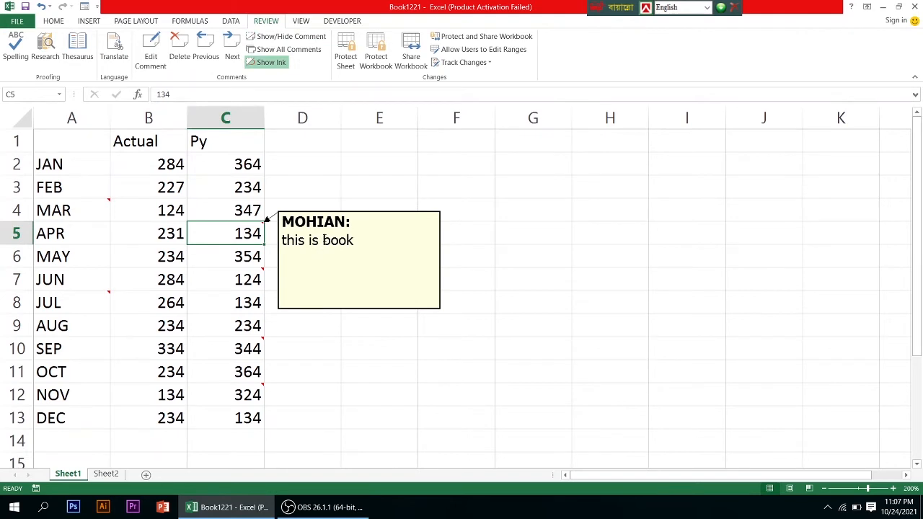
Try to change the font of the comment on cell C5 to TangonMJ through Format Comment
right_click(328, 225)
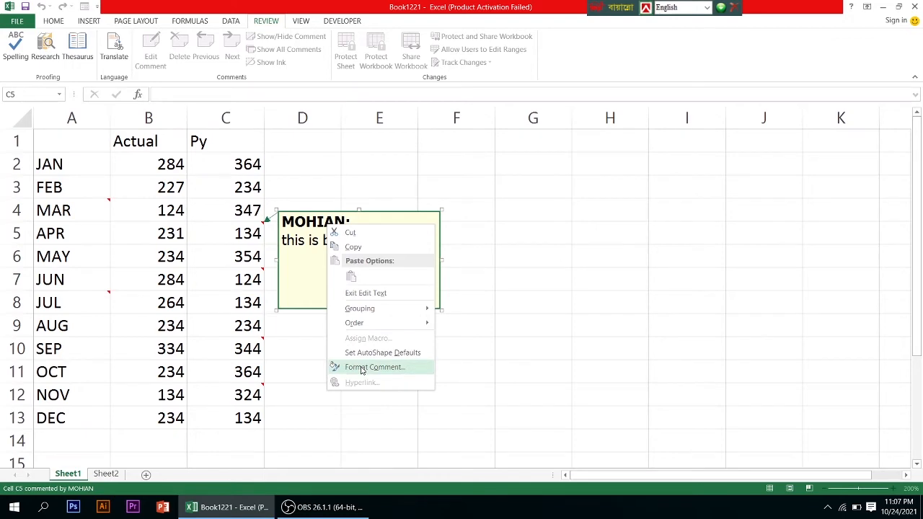
click(363, 368)
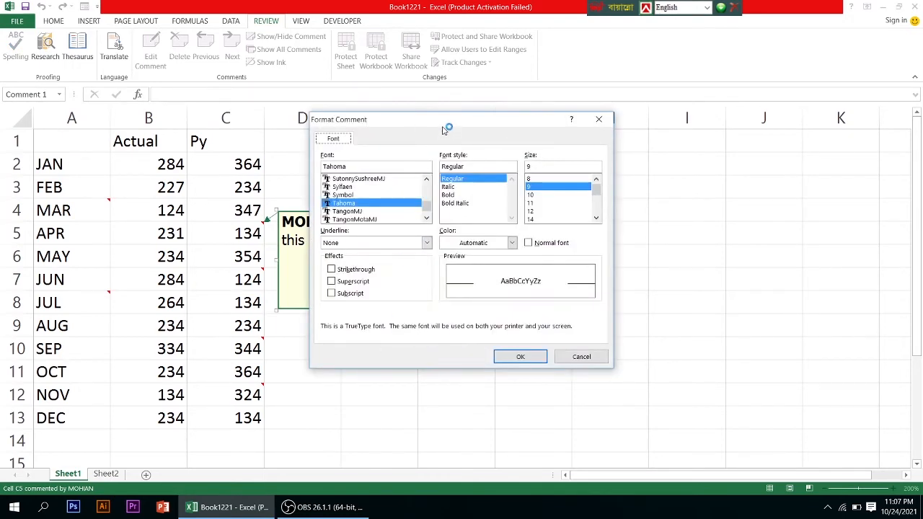
drag(443, 130, 585, 127)
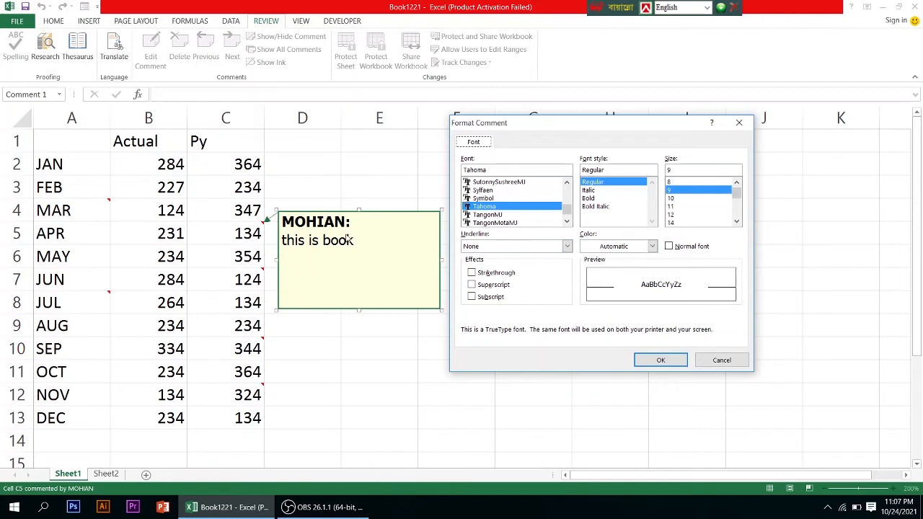
click(504, 192)
click(504, 199)
click(502, 217)
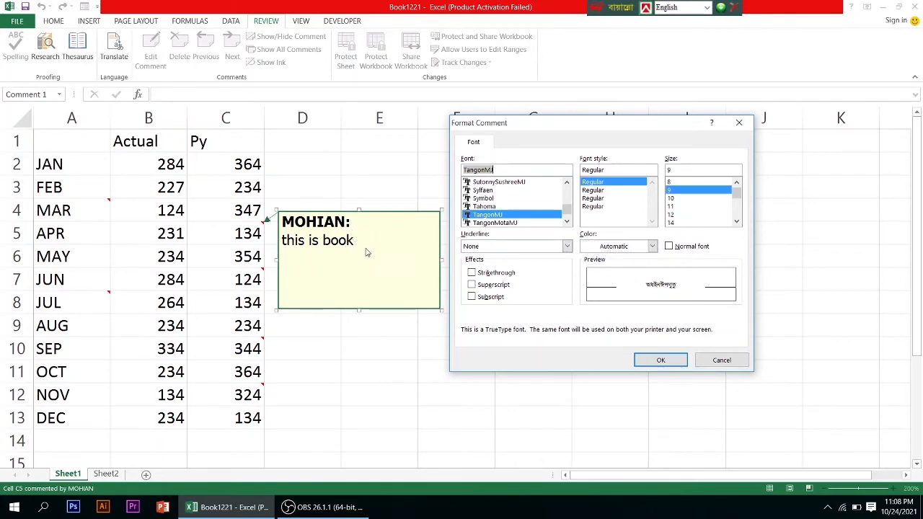
click(657, 360)
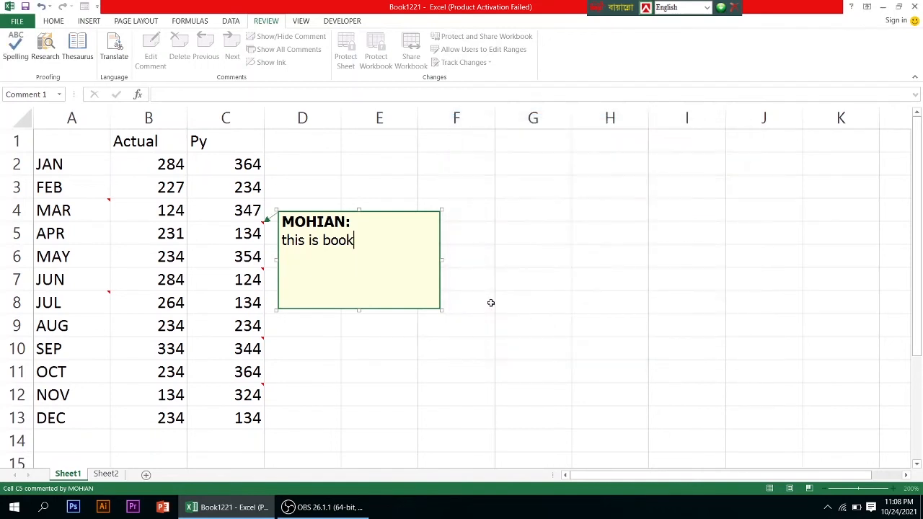
Change the font color of the text "this is book" in the comment on cell C5 to magenta through Format Comment
drag(354, 243, 279, 220)
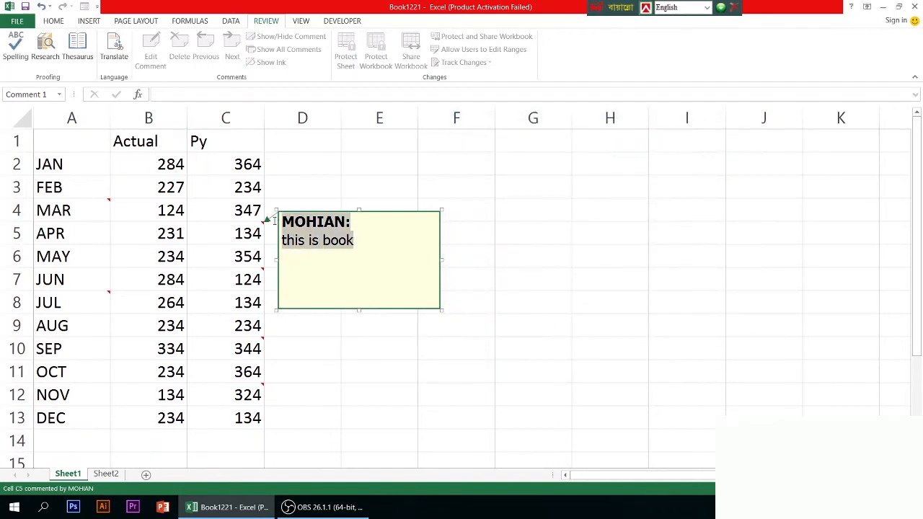
click(367, 245)
drag(355, 244, 284, 245)
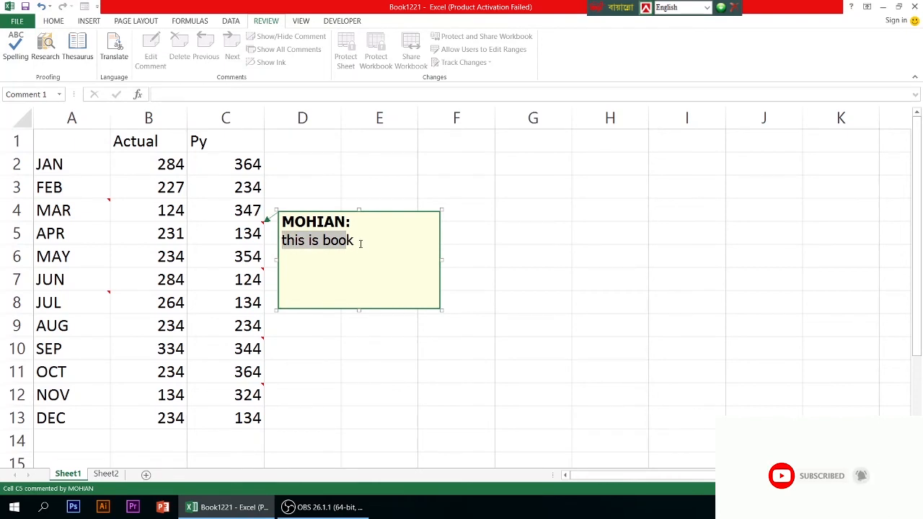
drag(357, 243, 282, 247)
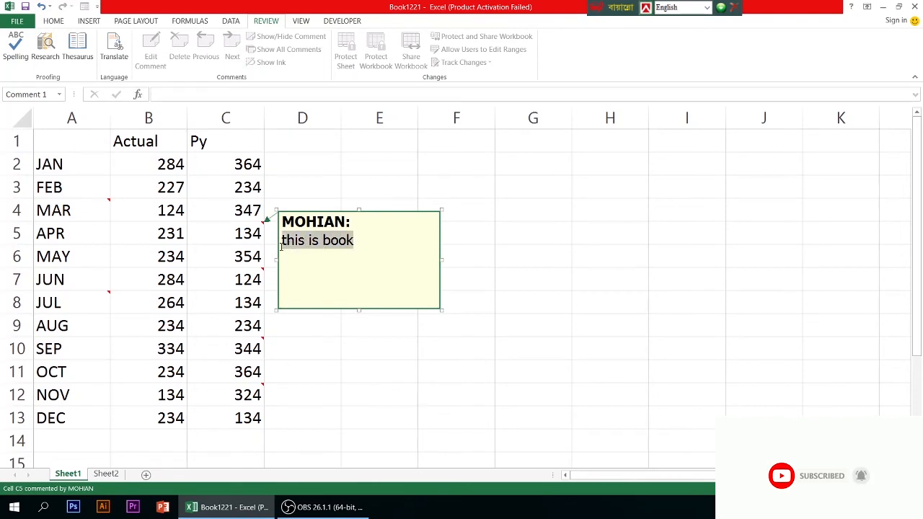
right_click(354, 240)
click(377, 378)
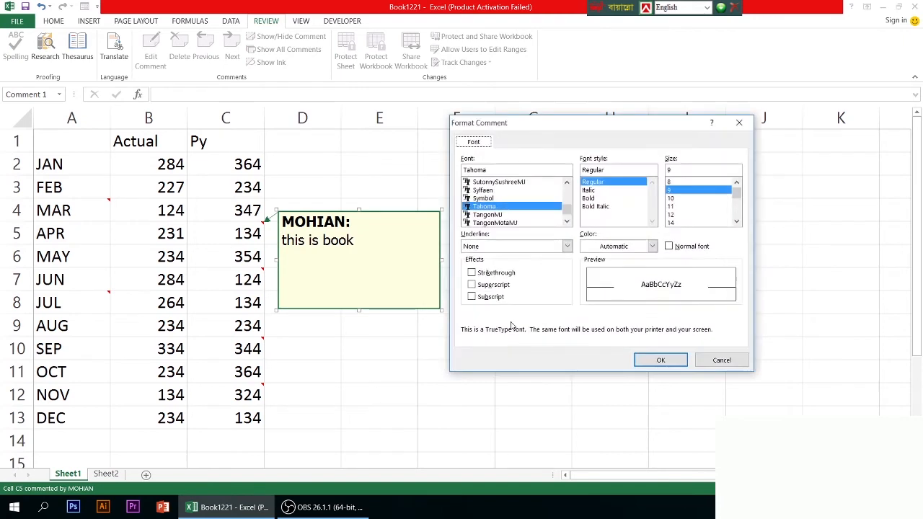
click(651, 247)
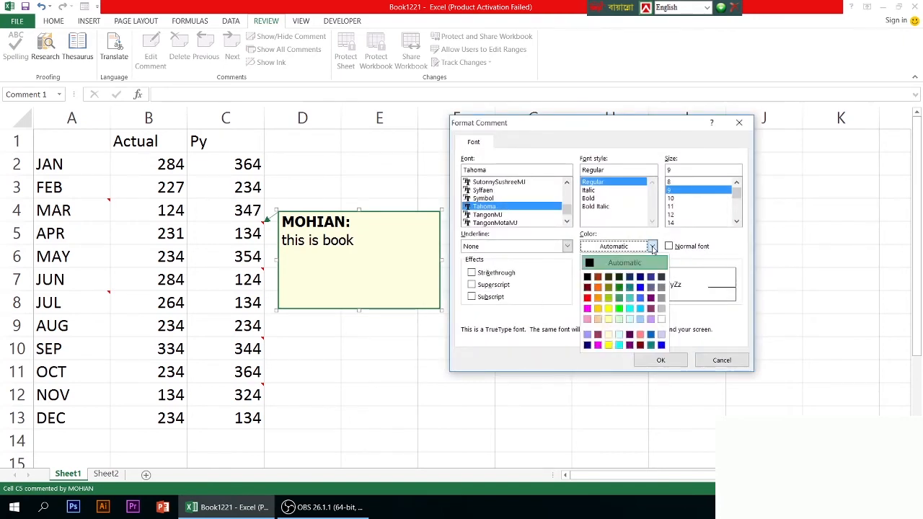
click(587, 308)
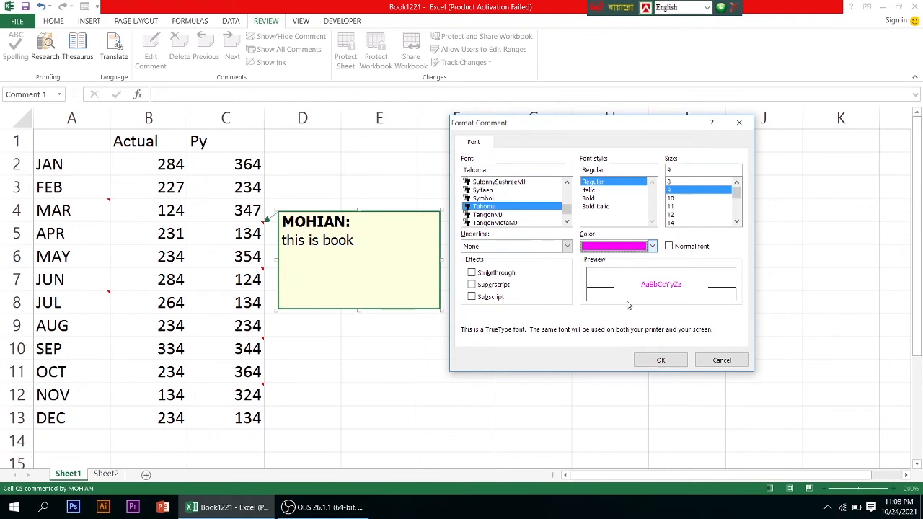
click(644, 360)
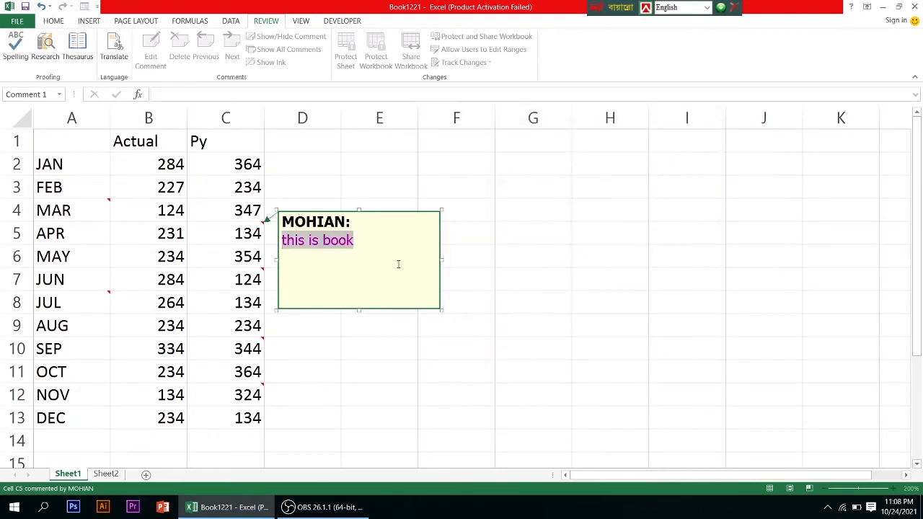
click(375, 261)
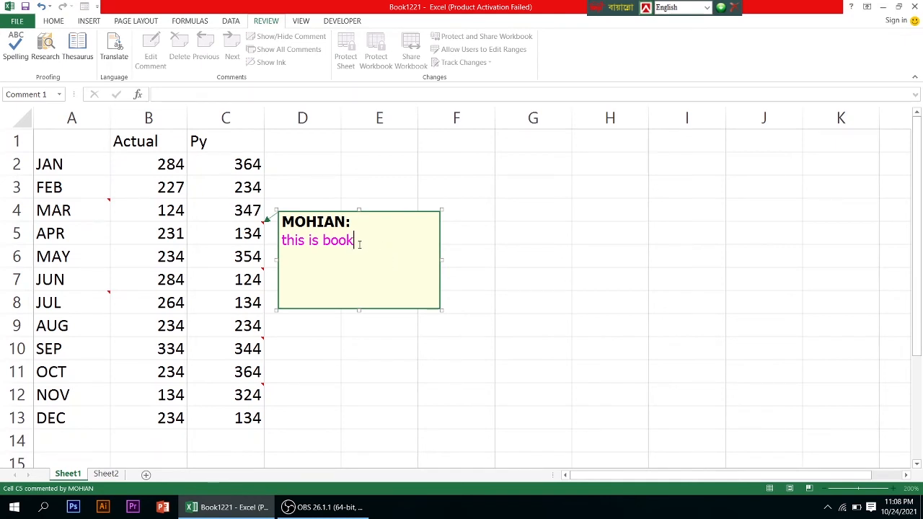
Format the text "this is book" in the comment on cell C5 with the Symbol font and the Italic font style
drag(360, 245, 281, 244)
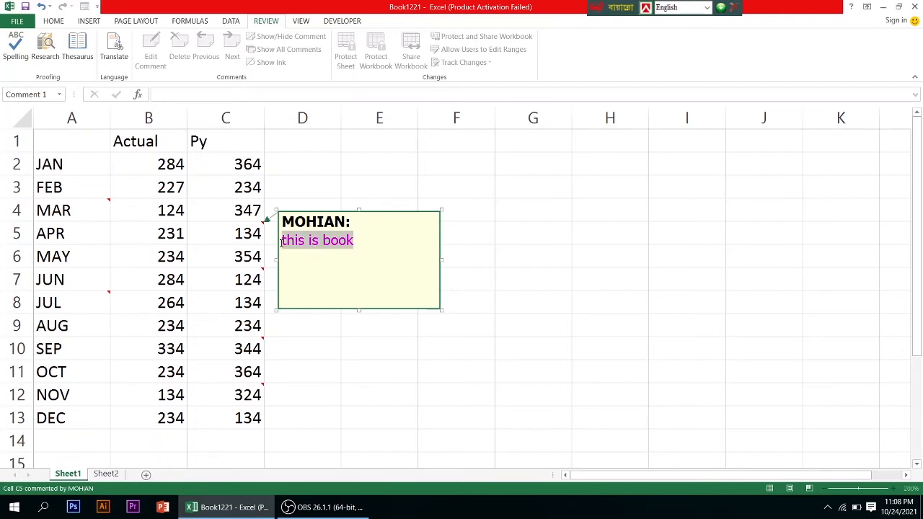
right_click(401, 236)
click(447, 380)
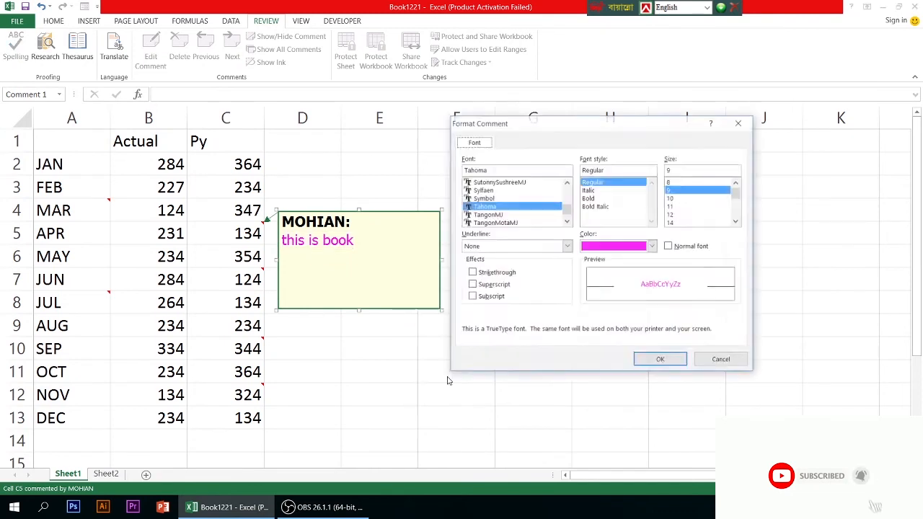
click(507, 198)
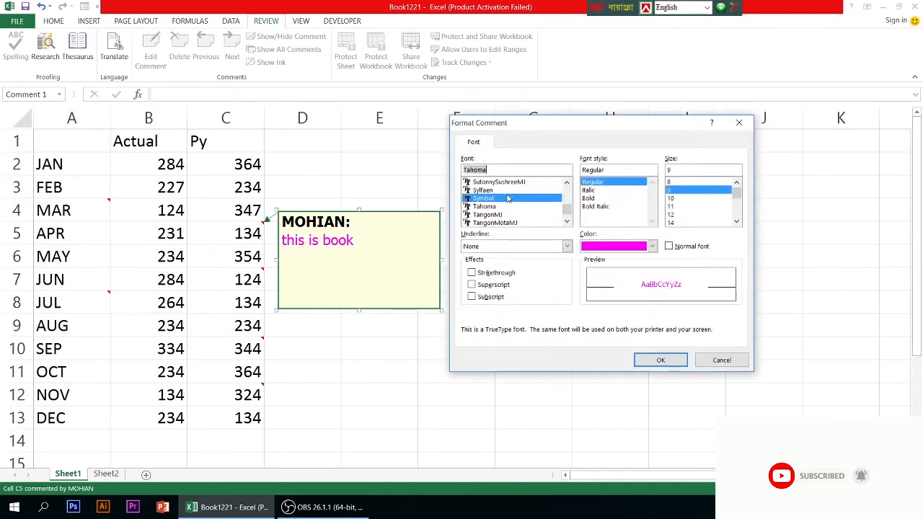
scroll(507, 200, up, 2)
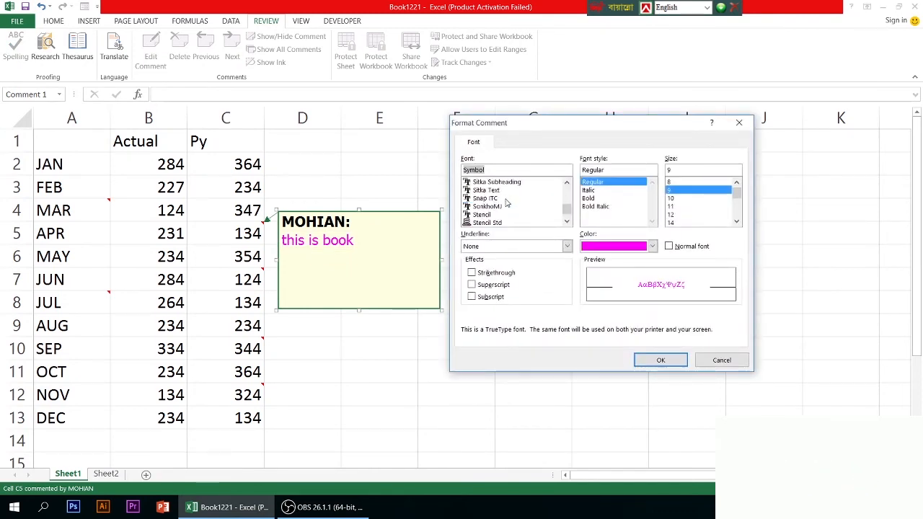
scroll(507, 204, up, 8)
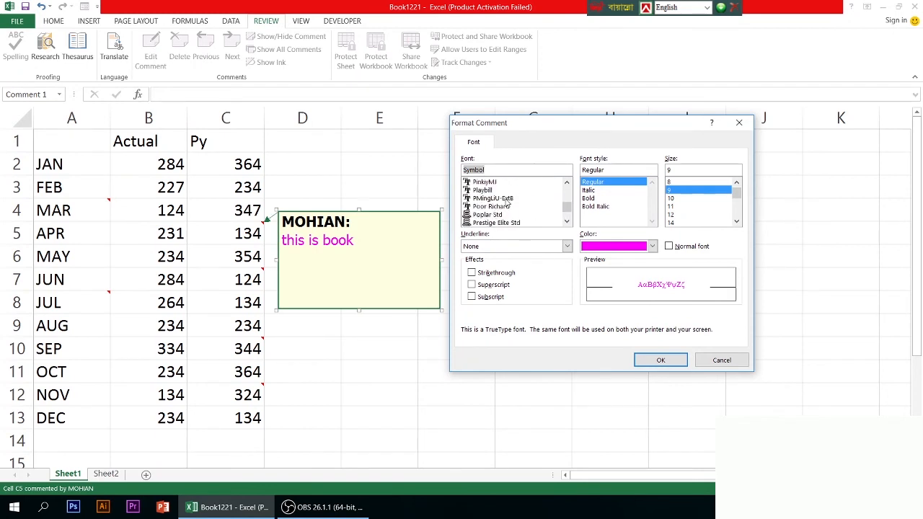
scroll(507, 204, down, 8)
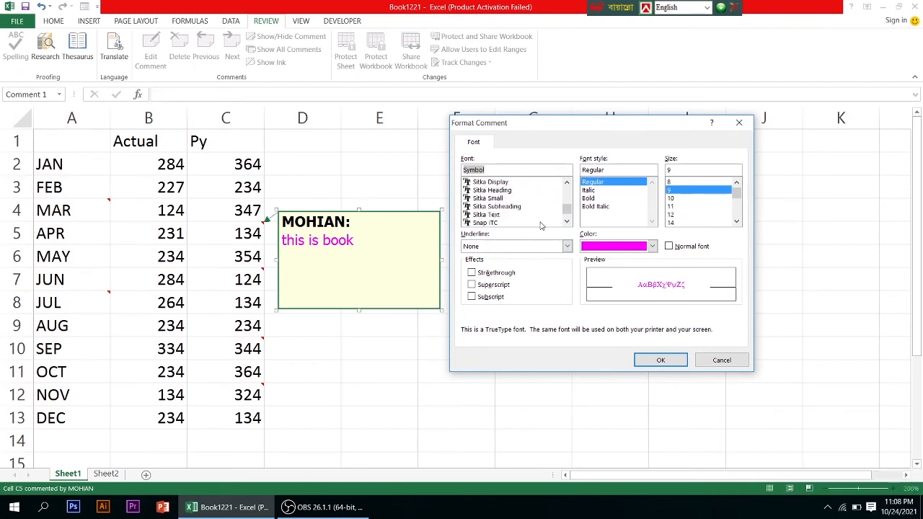
click(563, 247)
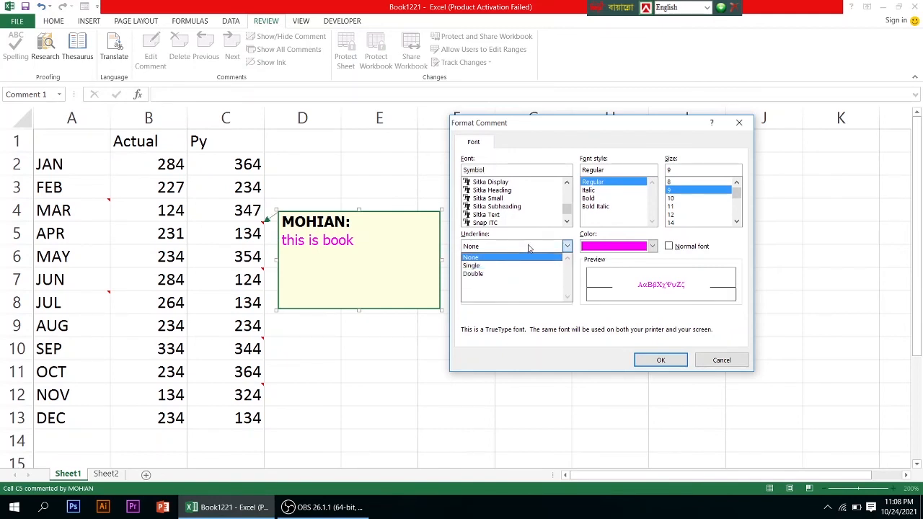
click(569, 246)
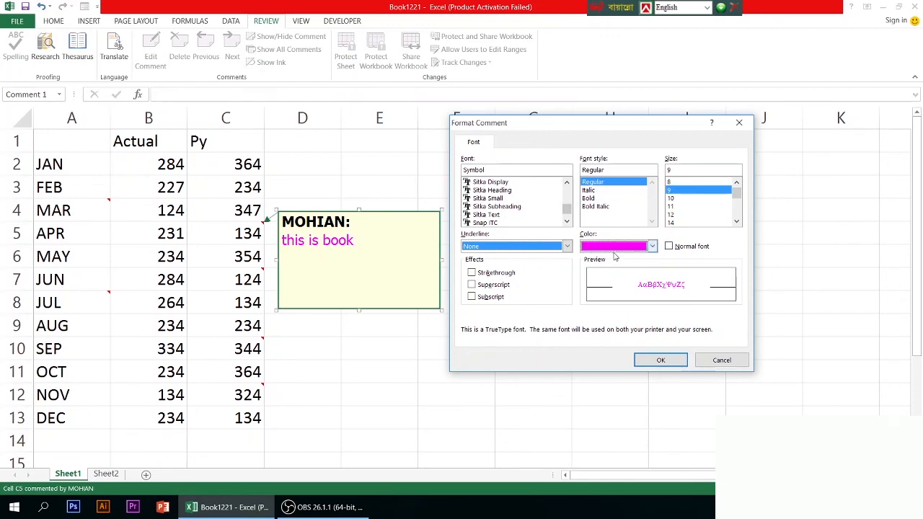
click(588, 190)
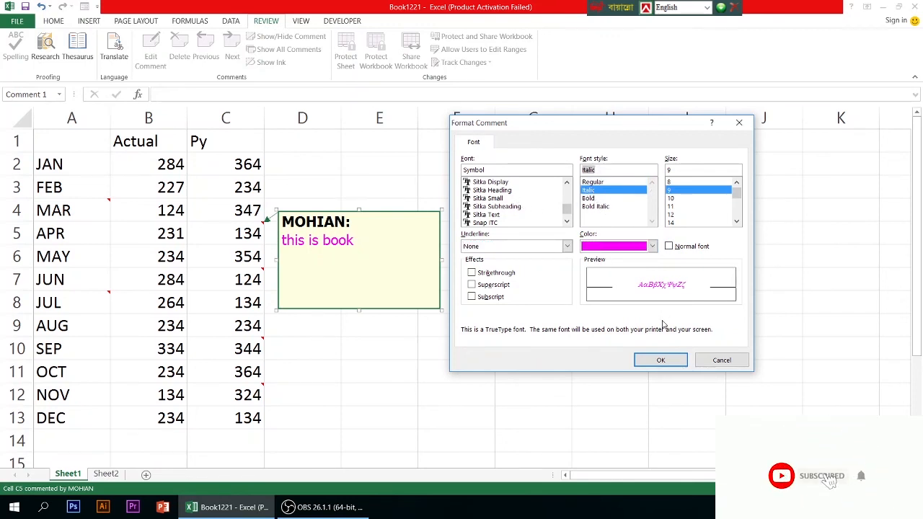
click(658, 360)
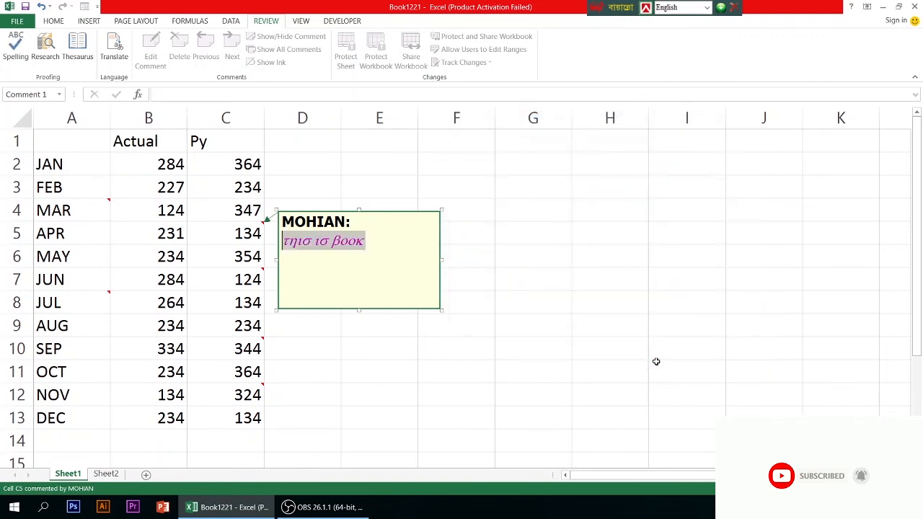
click(360, 254)
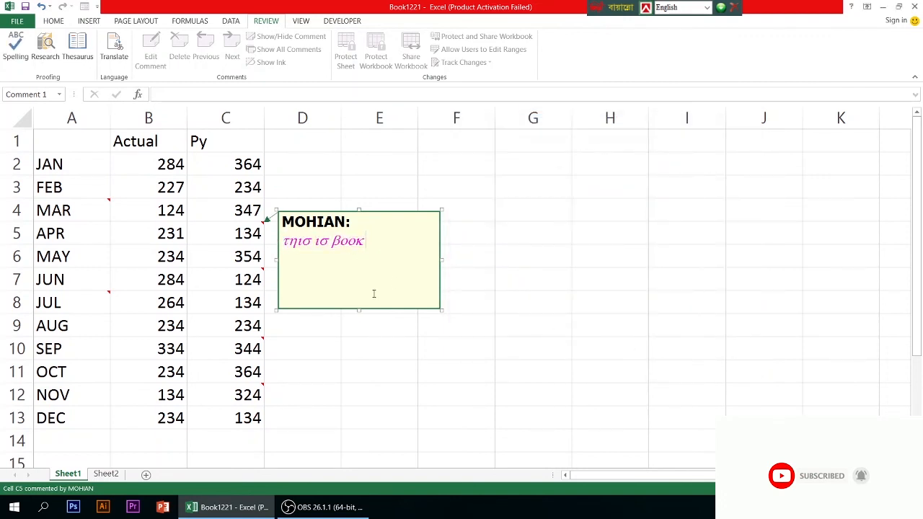